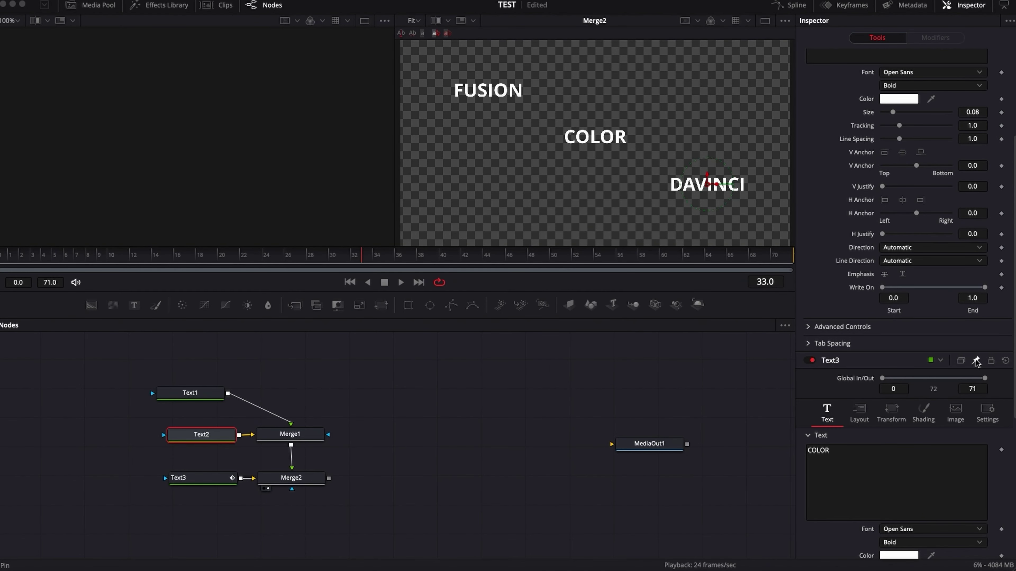
# - Link the DAVINCI text's Size to COLOR's Size by expression, then start a fresh empty composition
pyautogui.scroll(4, 920, 280)
pyautogui.rightClick(868, 232)
pyautogui.click(884, 359)
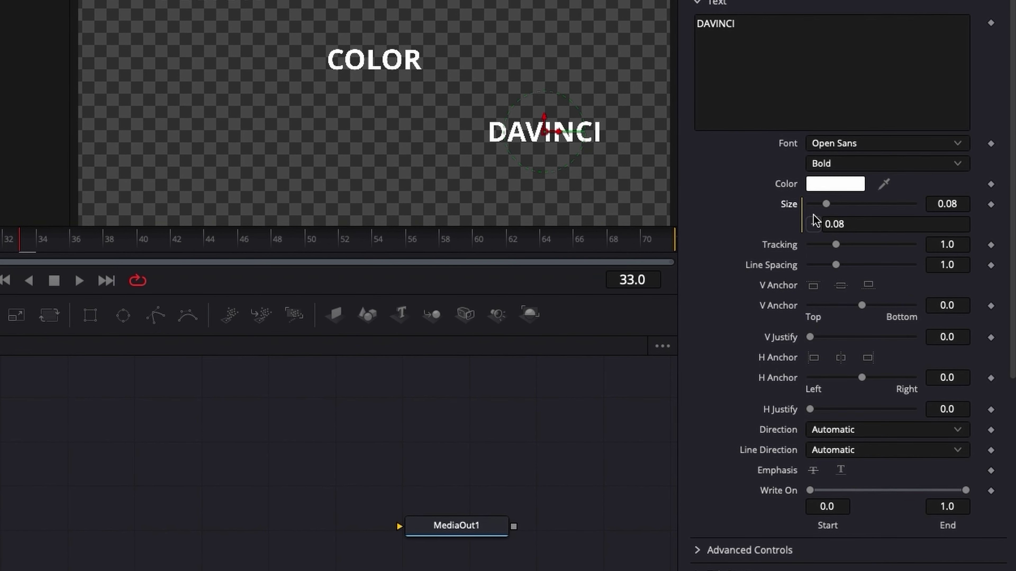
pyautogui.moveTo(814, 221); pyautogui.dragTo(817, 556)
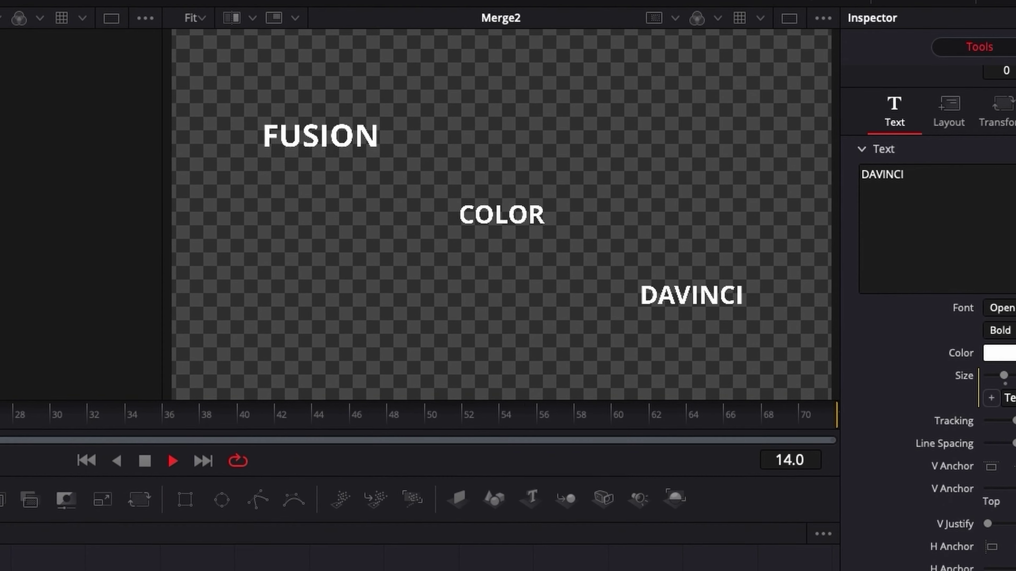
pyautogui.click(368, 302)
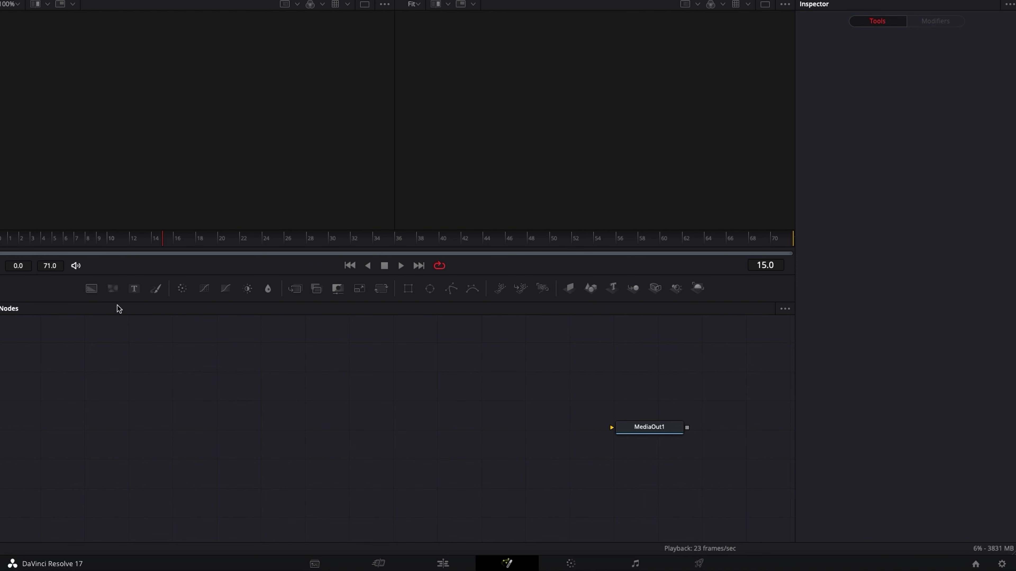
# - Add a Background node masked by an Ellipse and show Background1 in the right viewer
pyautogui.moveTo(91, 288); pyautogui.dragTo(348, 435)
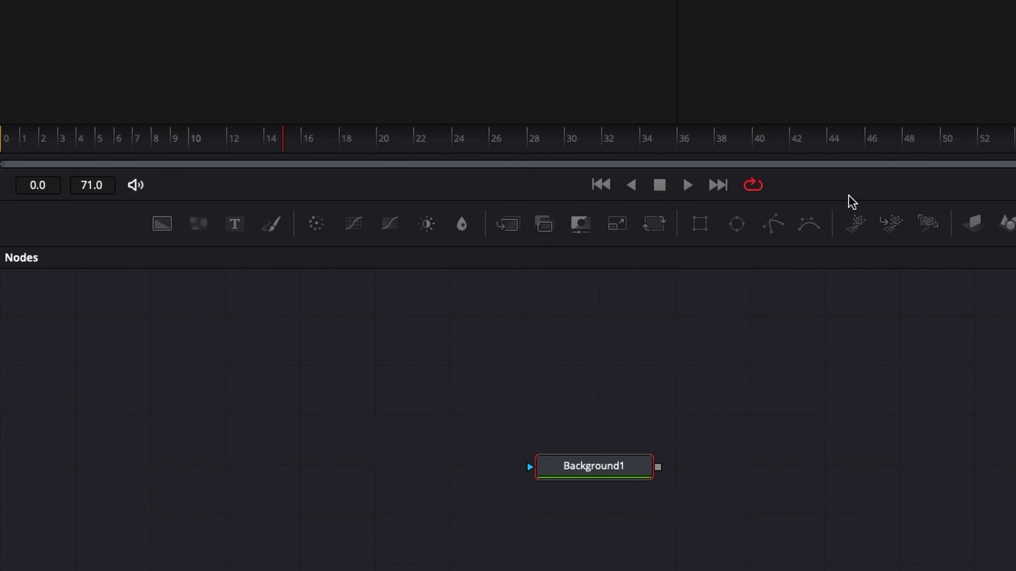
pyautogui.click(484, 154)
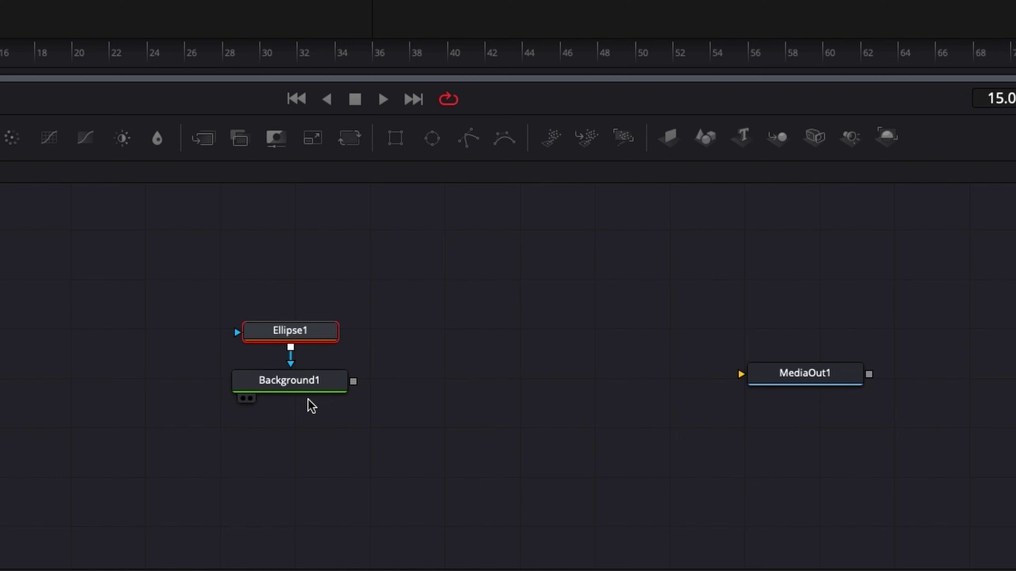
pyautogui.click(250, 398)
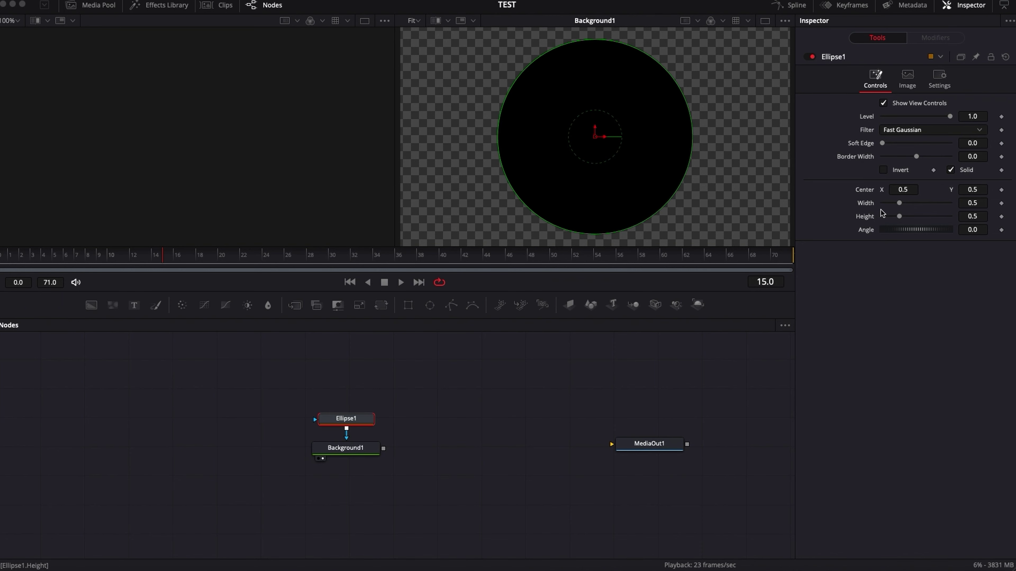
# - Add an expression field to Ellipse1's Width, leaving its value at 0.5
pyautogui.rightClick(867, 206)
pyautogui.click(835, 211)
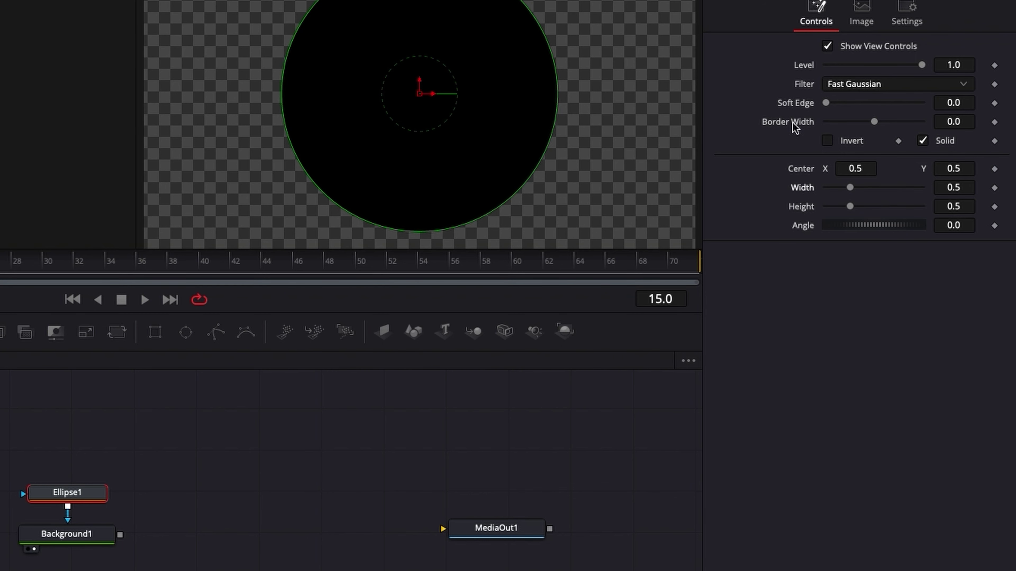
pyautogui.rightClick(795, 188)
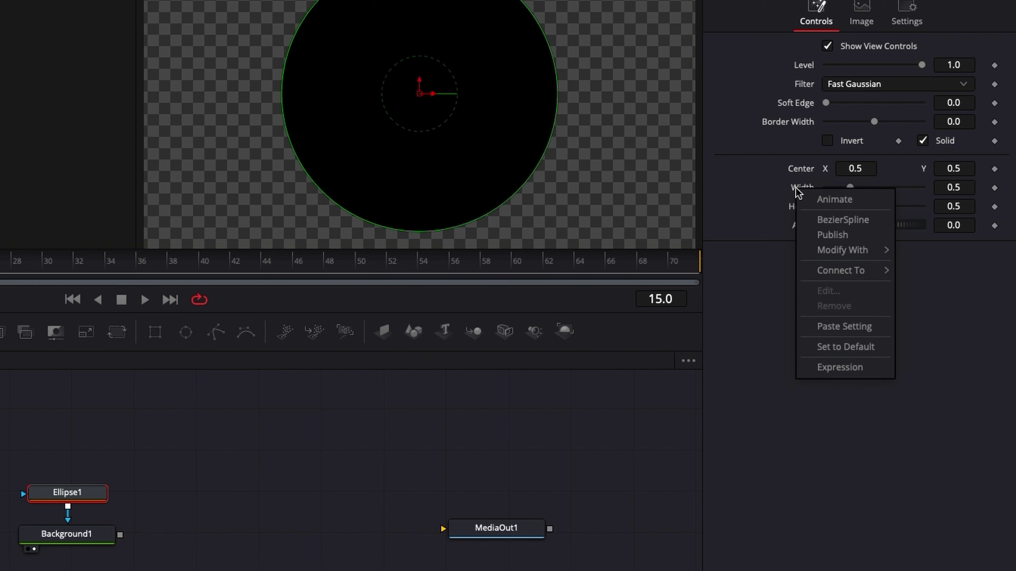
pyautogui.click(846, 367)
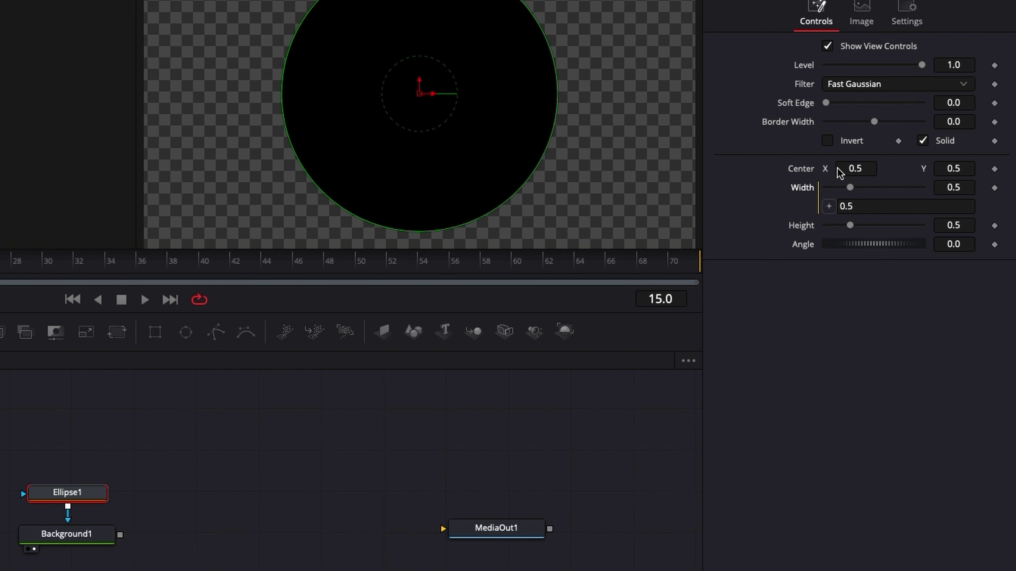
pyautogui.rightClick(808, 191)
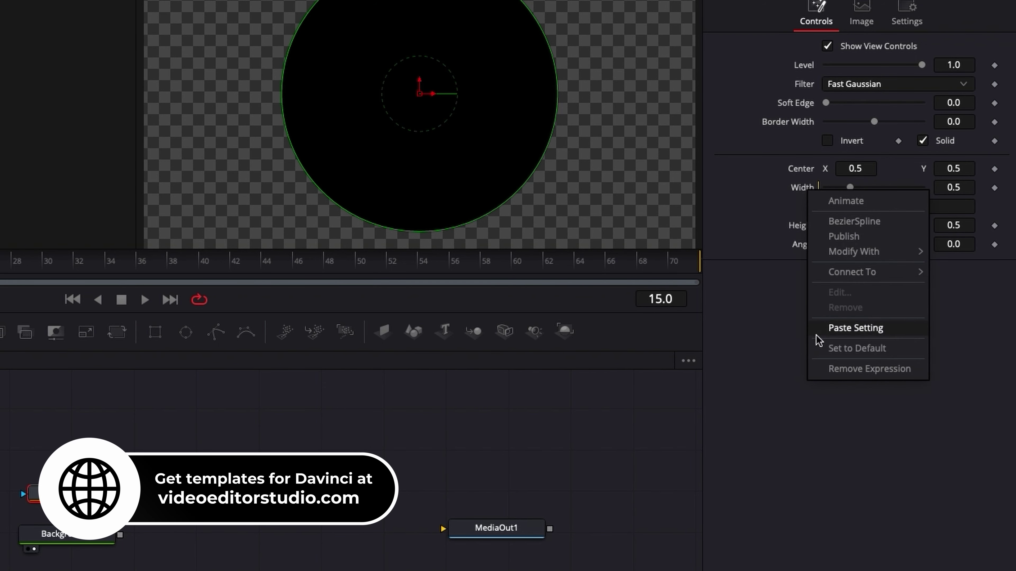
# - Remove Width's expression, test-reshape the ellipse in the viewer, then undo back to 0.5×0.5
pyautogui.click(842, 369)
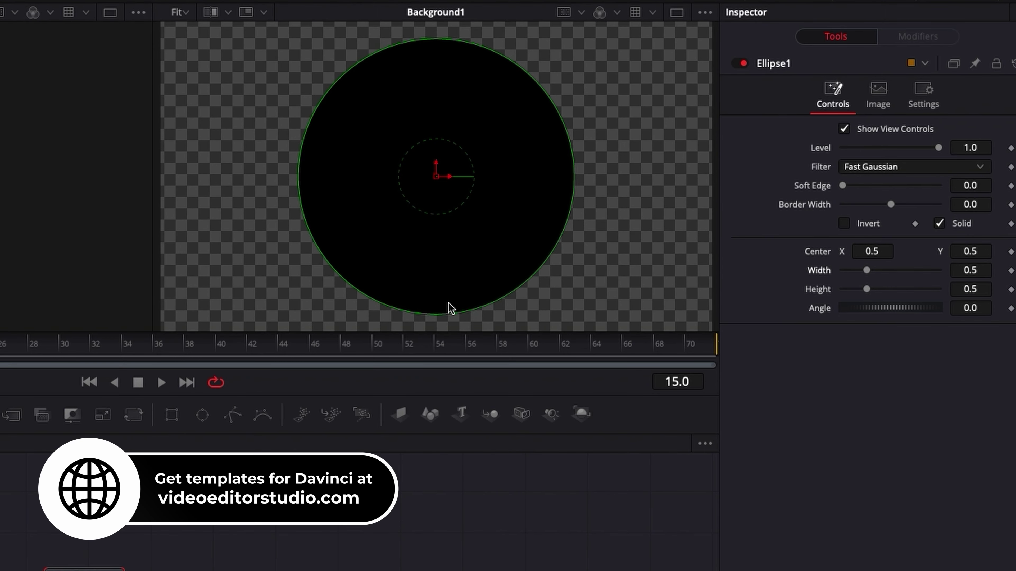
pyautogui.moveTo(437, 315); pyautogui.dragTo(439, 253)
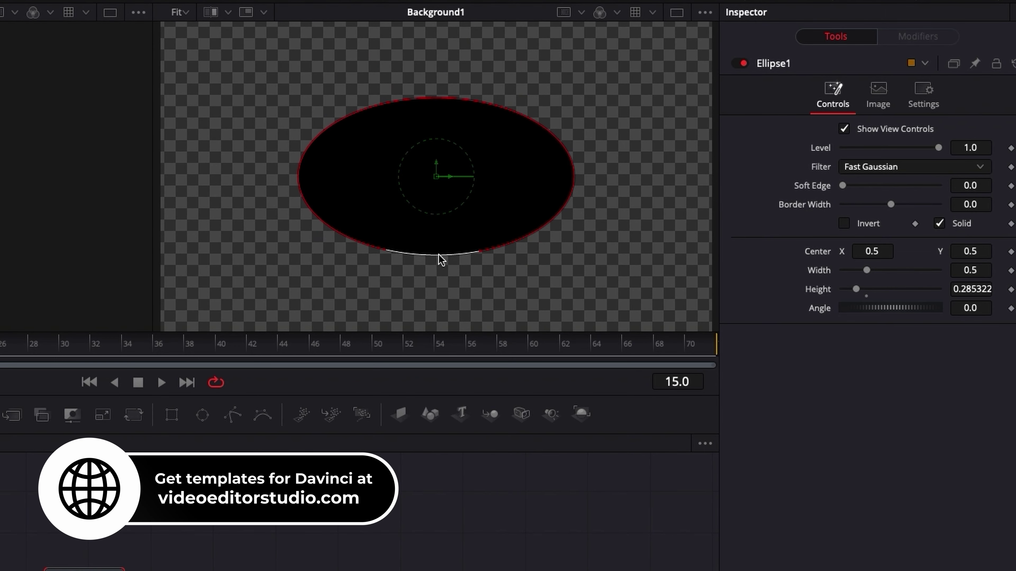
pyautogui.moveTo(573, 177); pyautogui.dragTo(542, 180)
pyautogui.moveTo(436, 250); pyautogui.dragTo(443, 287)
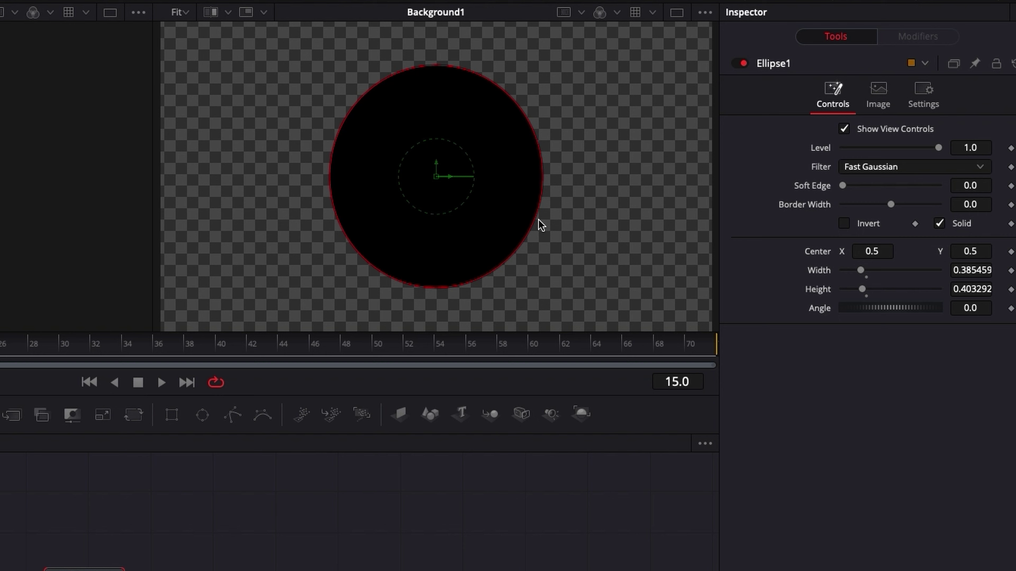
pyautogui.moveTo(436, 286); pyautogui.dragTo(438, 258)
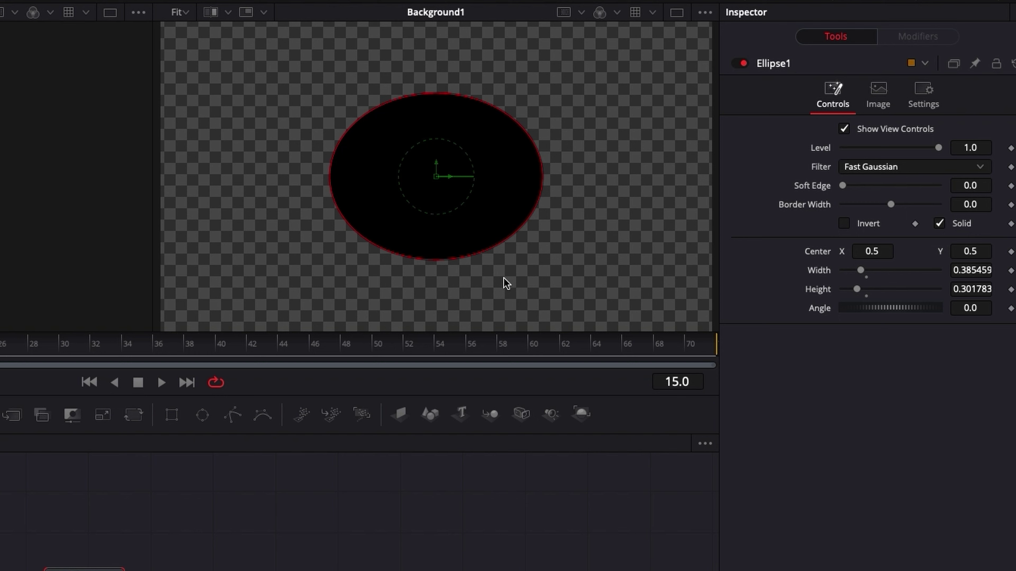
pyautogui.hotkey('ctrl', 'z')
pyautogui.hotkey('ctrl', 'z')
pyautogui.hotkey('ctrl', 'z')
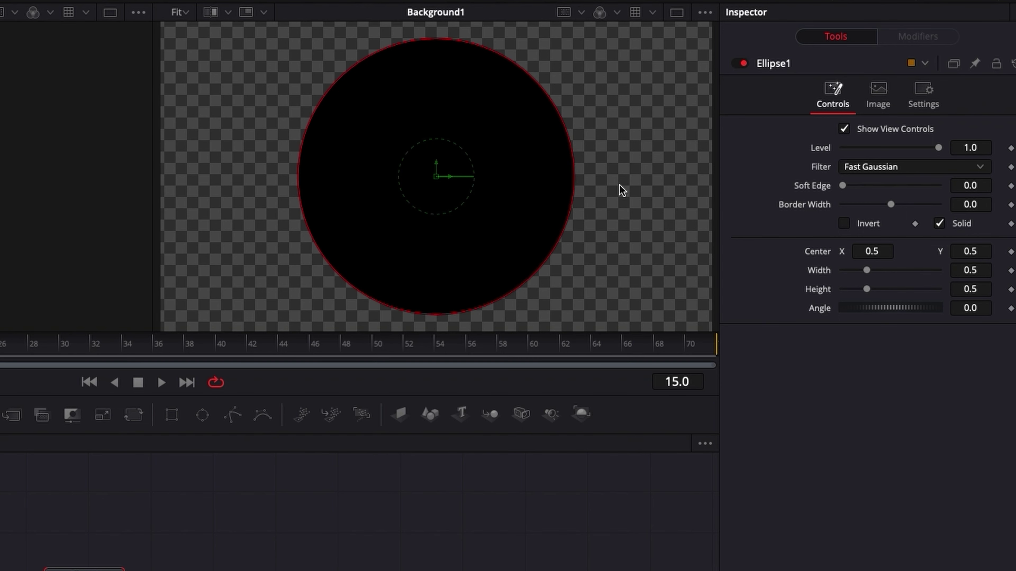
# - Link Ellipse1's Width to its Height by expression and drag Height down to 0.409
pyautogui.rightClick(816, 270)
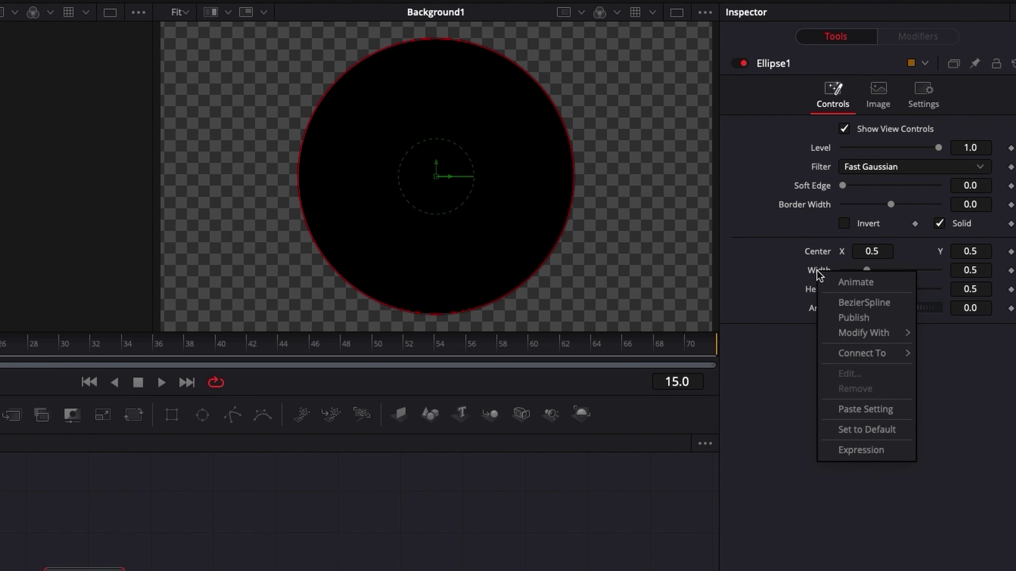
pyautogui.click(859, 453)
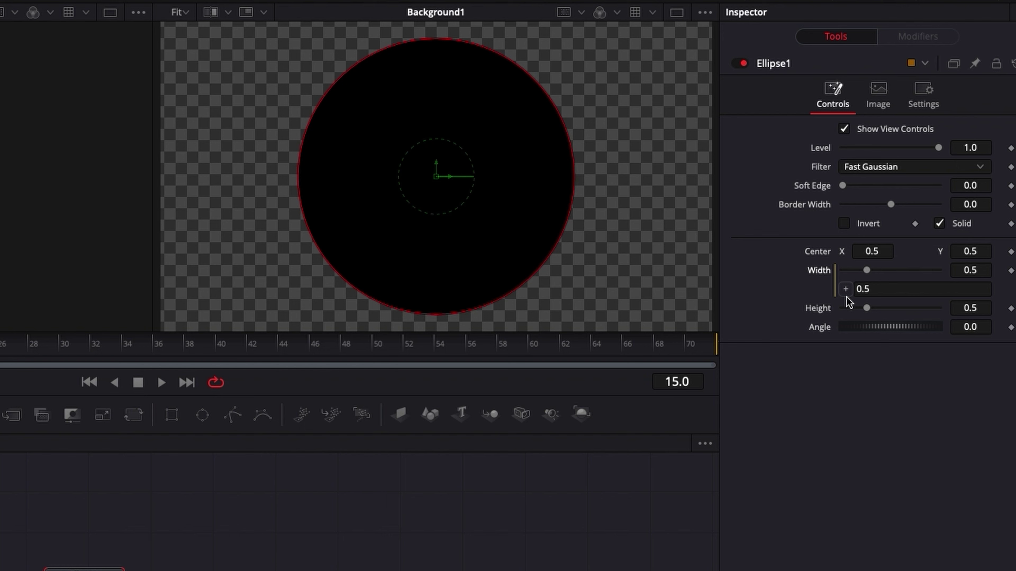
pyautogui.moveTo(843, 292); pyautogui.dragTo(813, 311)
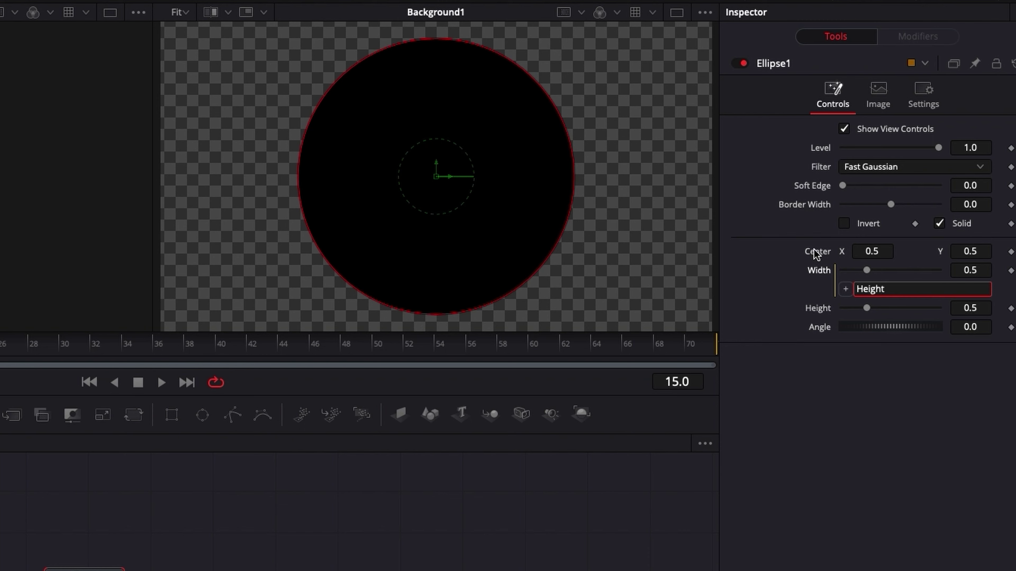
pyautogui.moveTo(865, 309); pyautogui.dragTo(862, 310)
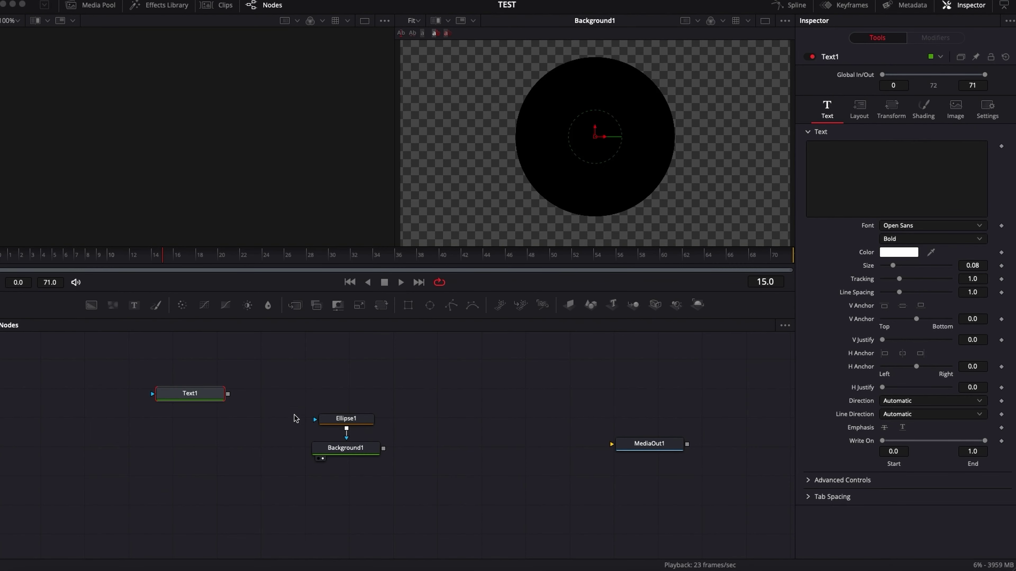
pyautogui.moveTo(276, 368); pyautogui.dragTo(409, 469)
# - Delete the ellipse and background nodes and type FUSION into Text1
pyautogui.press('Delete')
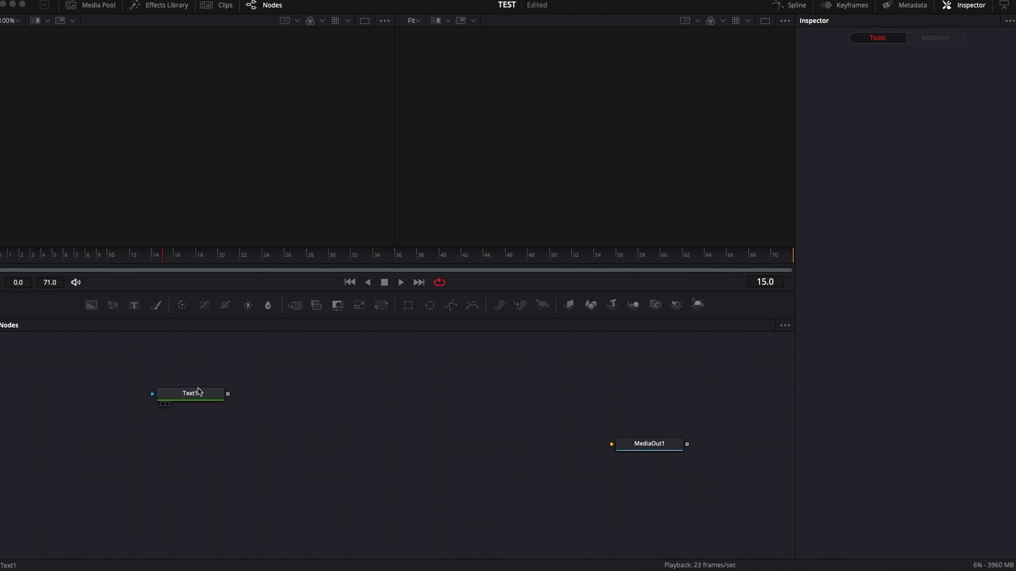
pyautogui.click(176, 396)
pyautogui.click(840, 173)
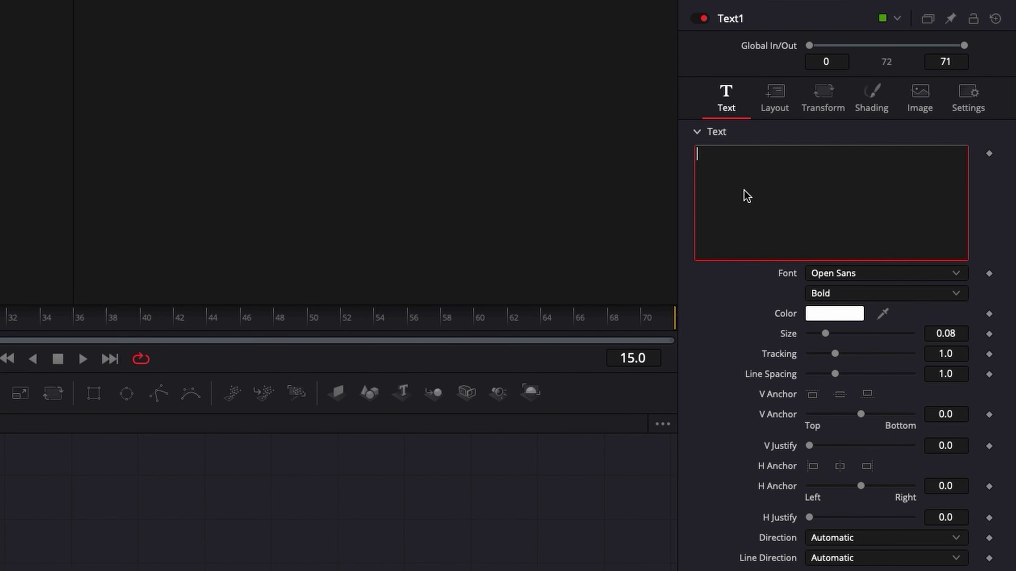
pyautogui.write('FUSION')
pyautogui.click(176, 457)
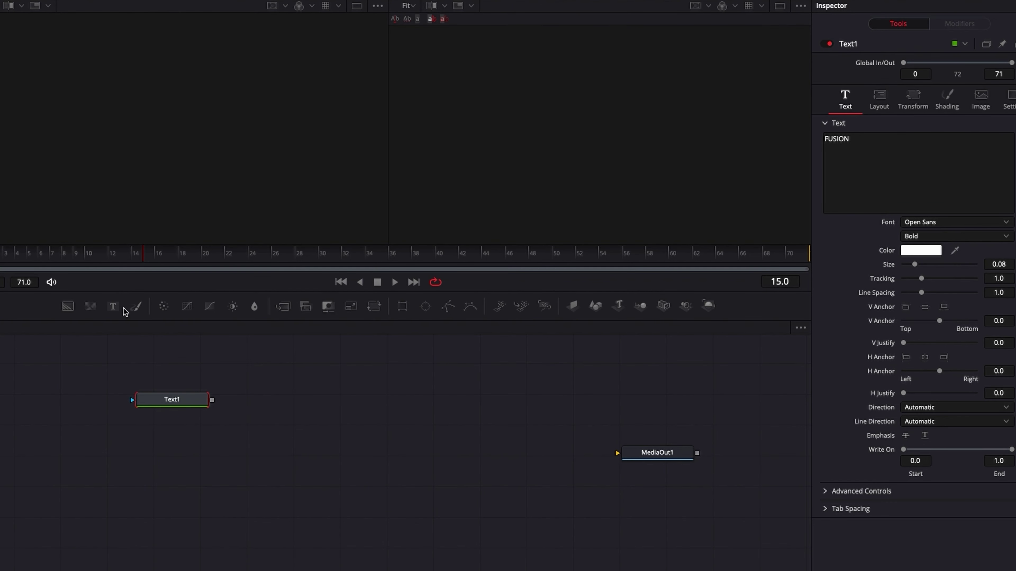
# - Add Text2 reading DAVINCI and Text3 reading COLOR
pyautogui.moveTo(113, 307); pyautogui.dragTo(184, 442)
pyautogui.click(850, 172)
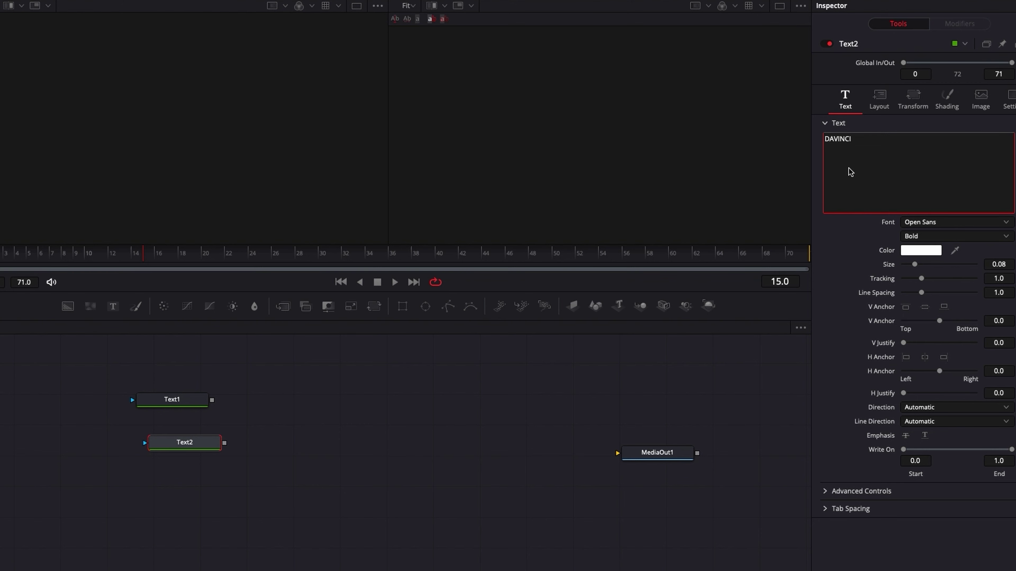
pyautogui.click(191, 425)
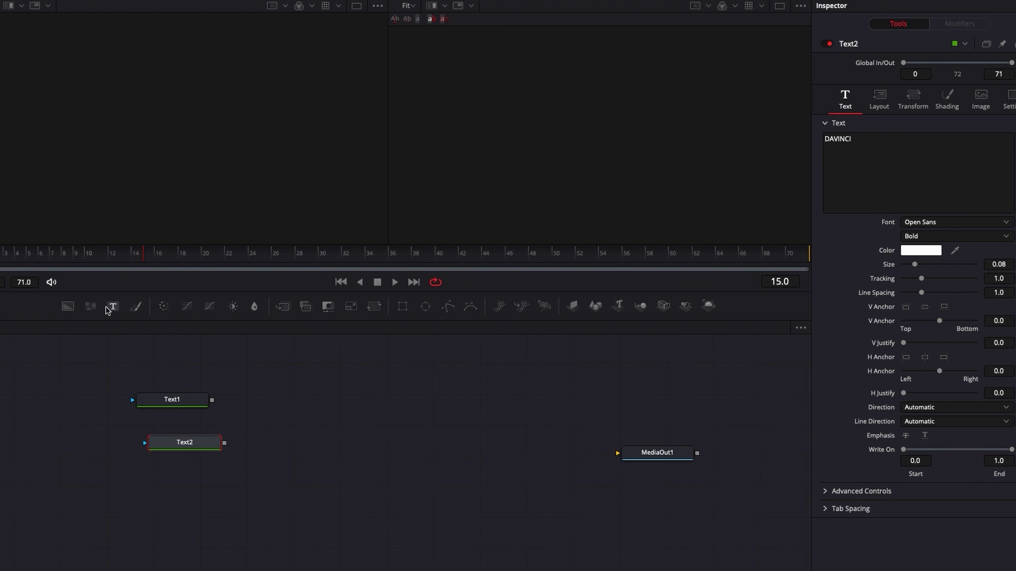
pyautogui.moveTo(114, 306); pyautogui.dragTo(187, 489)
pyautogui.click(896, 167)
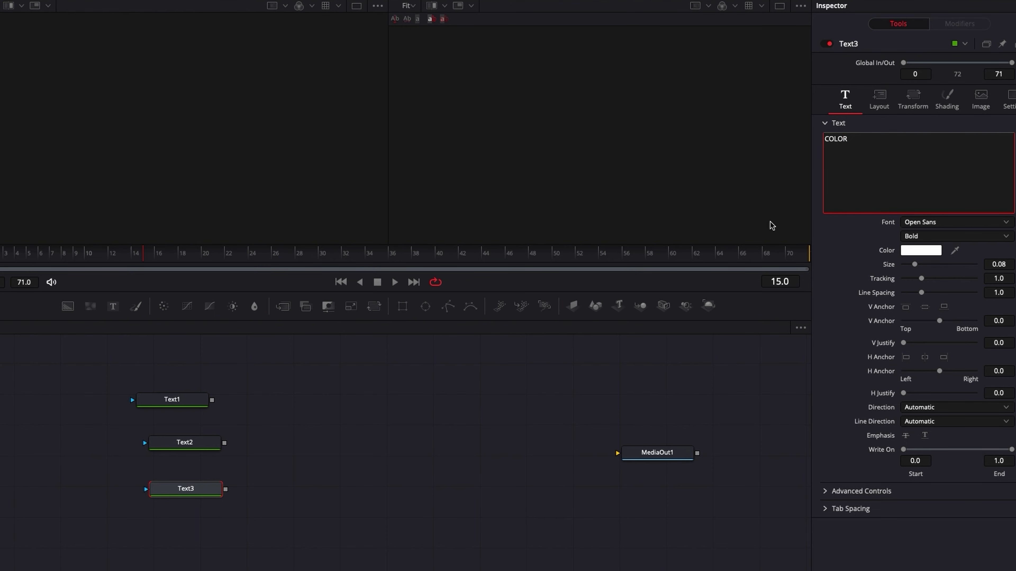
# - Combine Text1, Text2 and Text3 through Merge1 and Merge2, viewing Merge2
pyautogui.moveTo(212, 401); pyautogui.dragTo(225, 453)
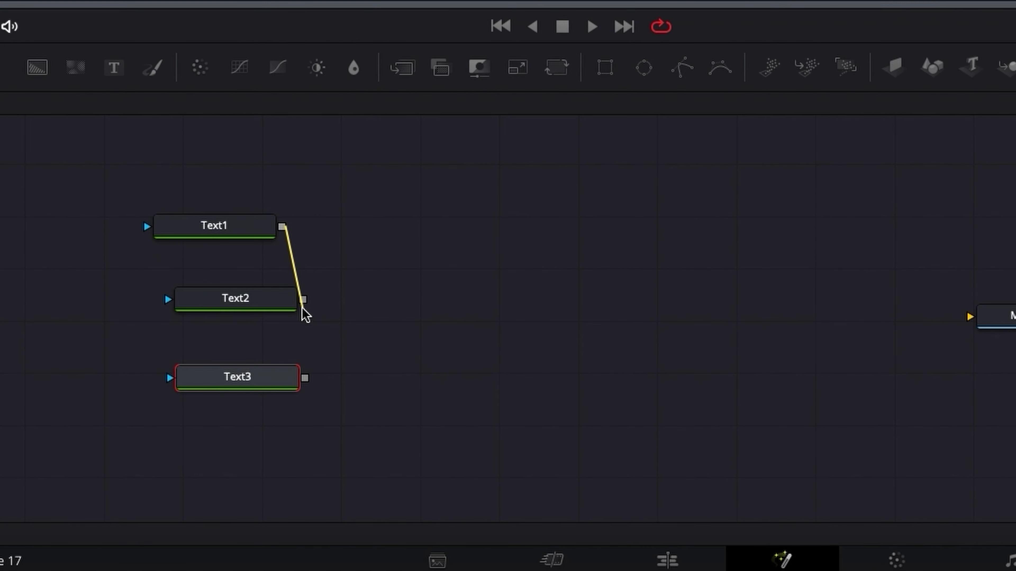
pyautogui.moveTo(306, 317); pyautogui.dragTo(305, 299)
pyautogui.moveTo(462, 300); pyautogui.dragTo(306, 379)
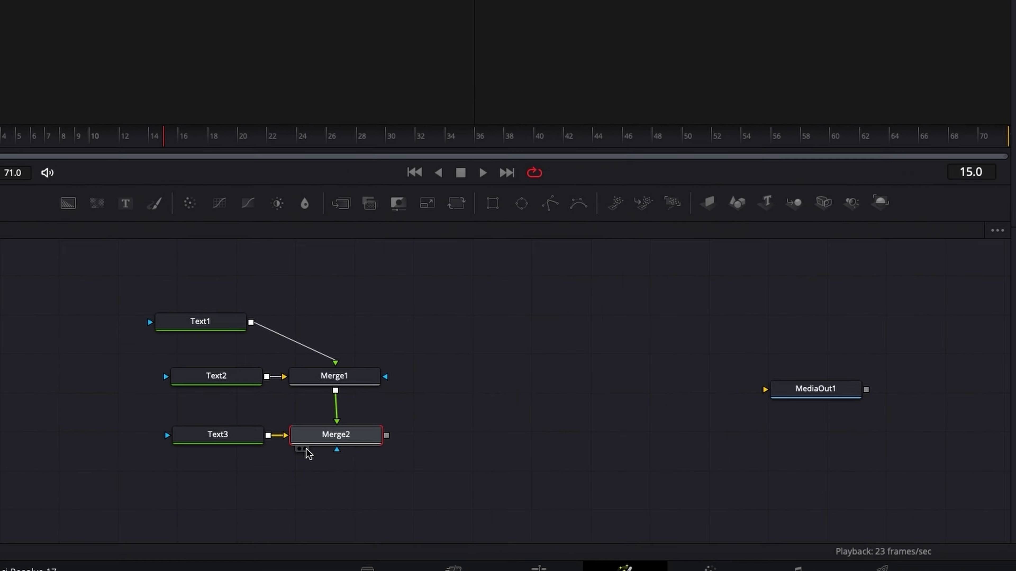
pyautogui.click(303, 449)
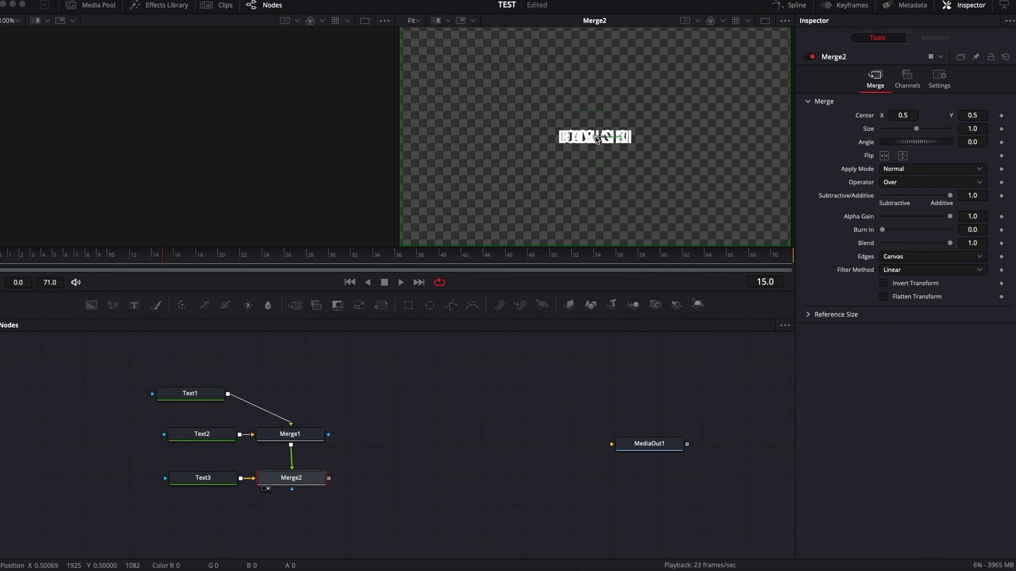
# - Move FUSION to the upper left and DAVINCI to the lower right, keeping COLOR centred
pyautogui.moveTo(595, 139); pyautogui.dragTo(515, 100)
pyautogui.hotkey('ctrl', 'z')
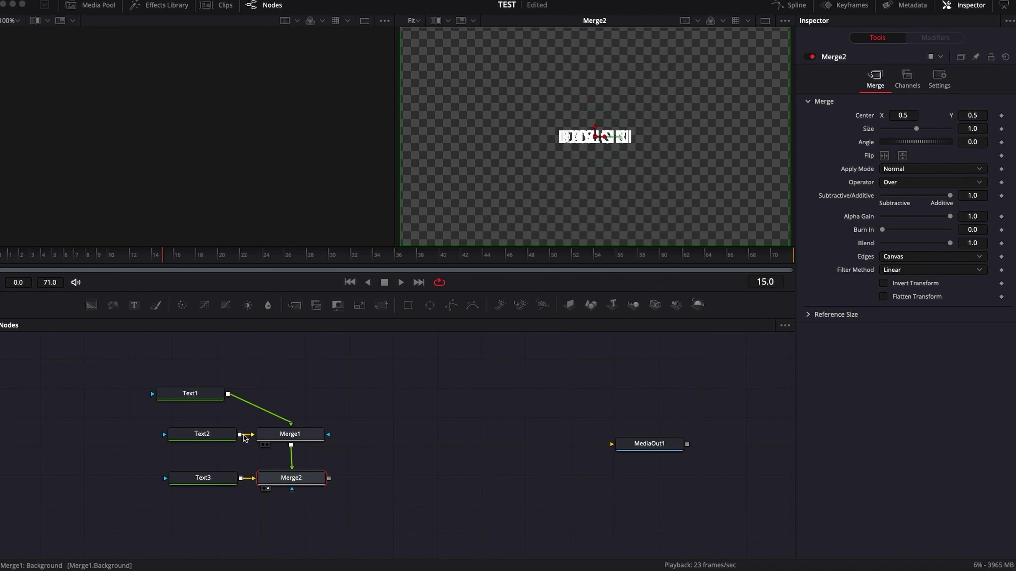
pyautogui.click(200, 394)
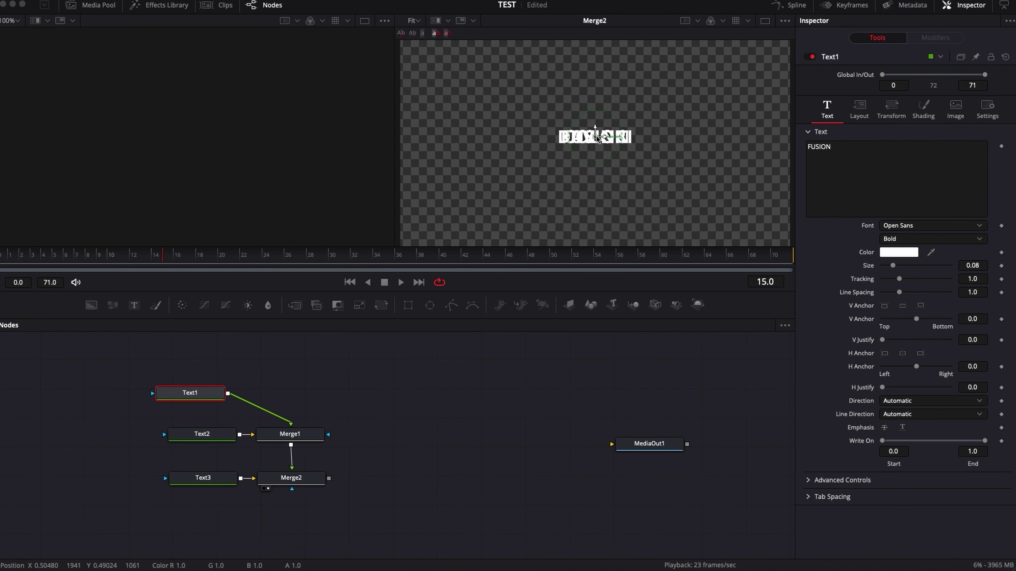
pyautogui.moveTo(594, 132); pyautogui.dragTo(487, 85)
pyautogui.click(217, 432)
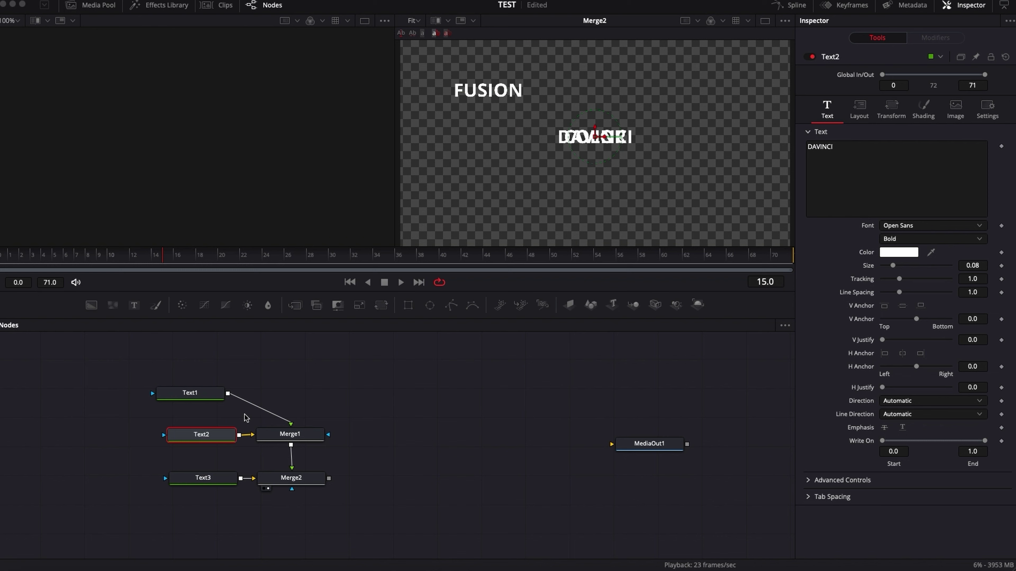
pyautogui.moveTo(596, 137); pyautogui.dragTo(711, 184)
pyautogui.click(176, 258)
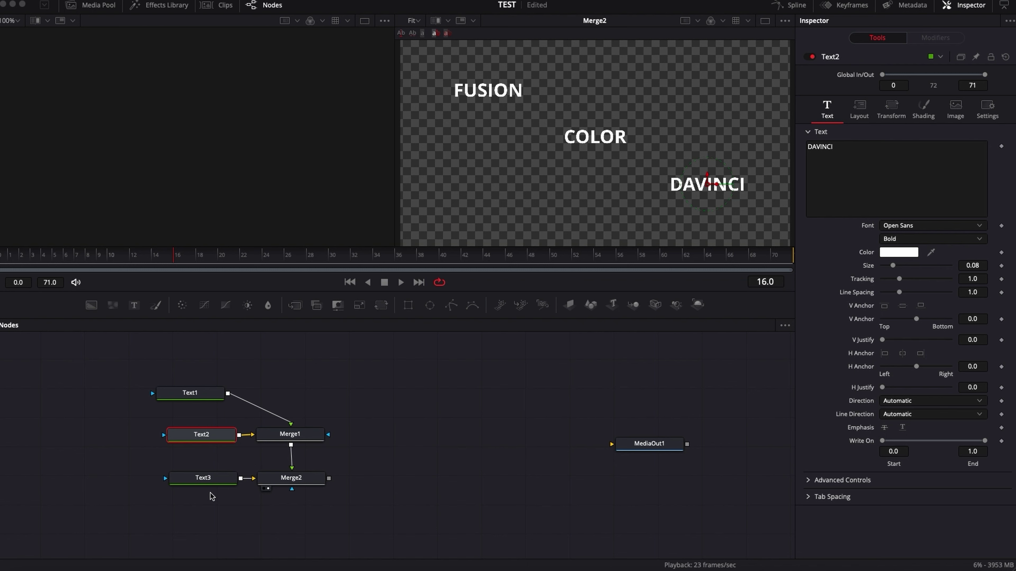
pyautogui.click(209, 479)
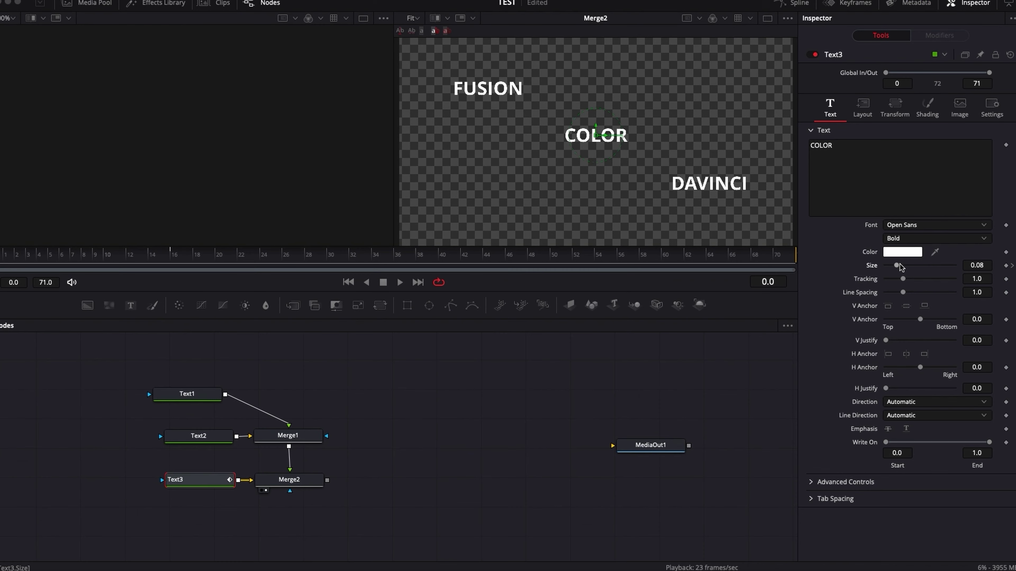
# - Keyframe COLOR's Size at 0 on frame 0 and preview it growing to 0.08
pyautogui.moveTo(897, 266); pyautogui.dragTo(882, 266)
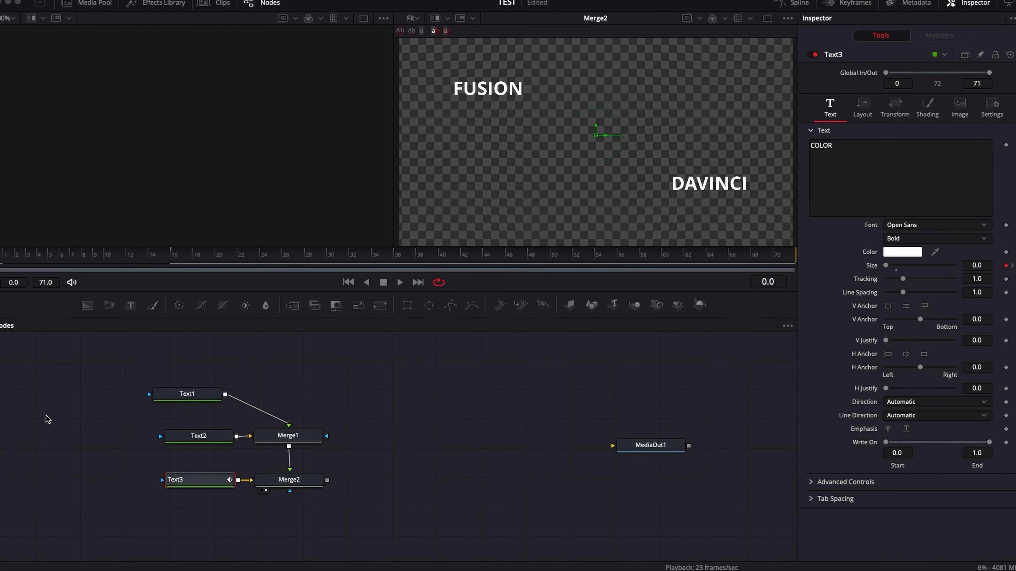
pyautogui.press('space')
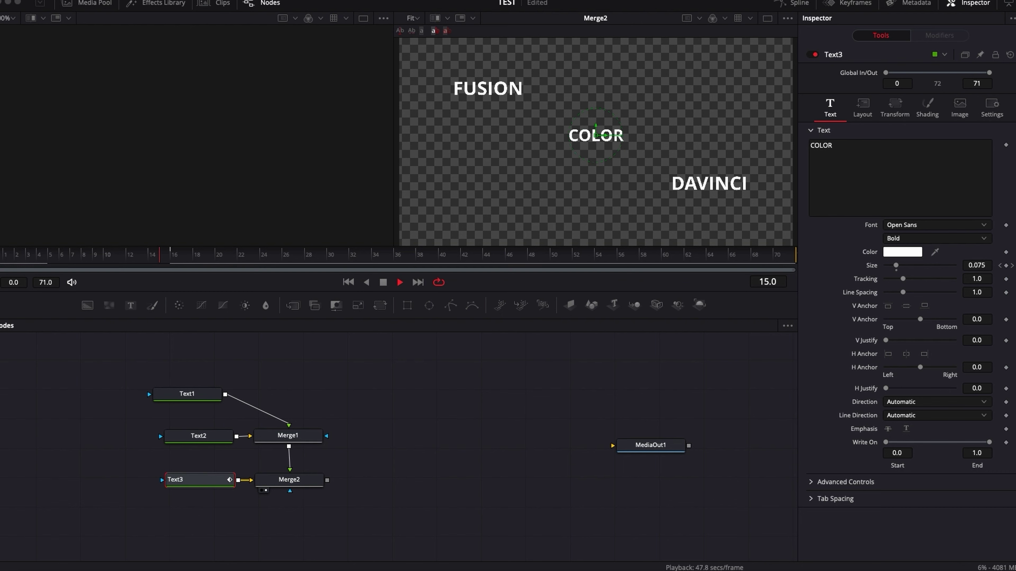
pyautogui.press('space')
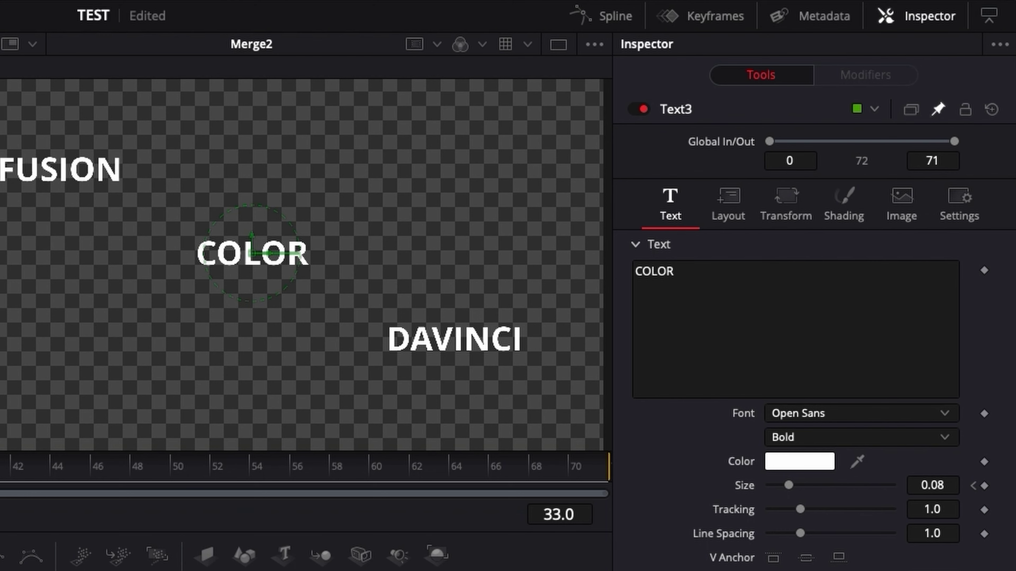
# - Pin Text3 in the Inspector and set DAVINCI's Size expression to Text3.Size
pyautogui.click(454, 339)
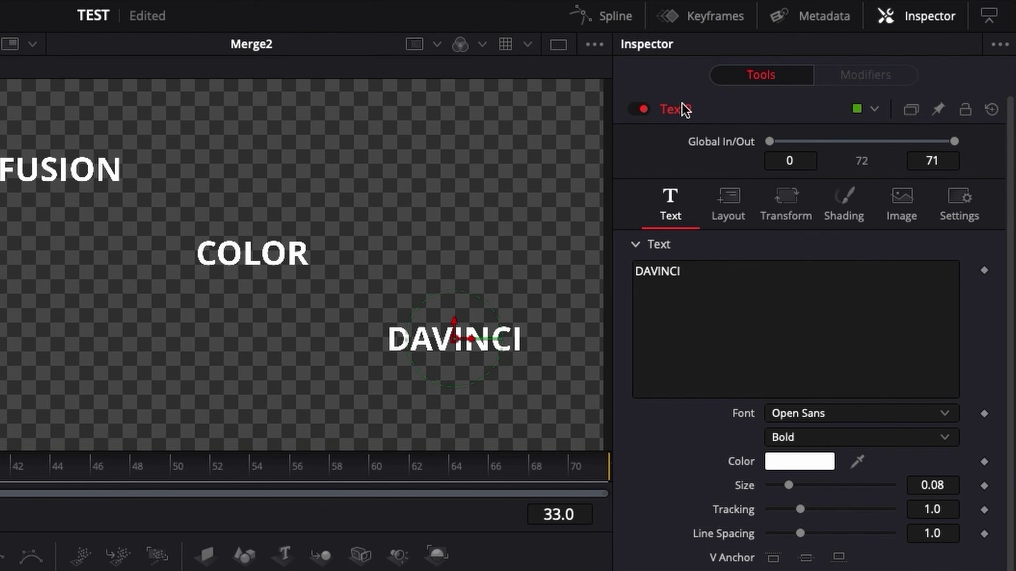
pyautogui.scroll(-10, 808, 320)
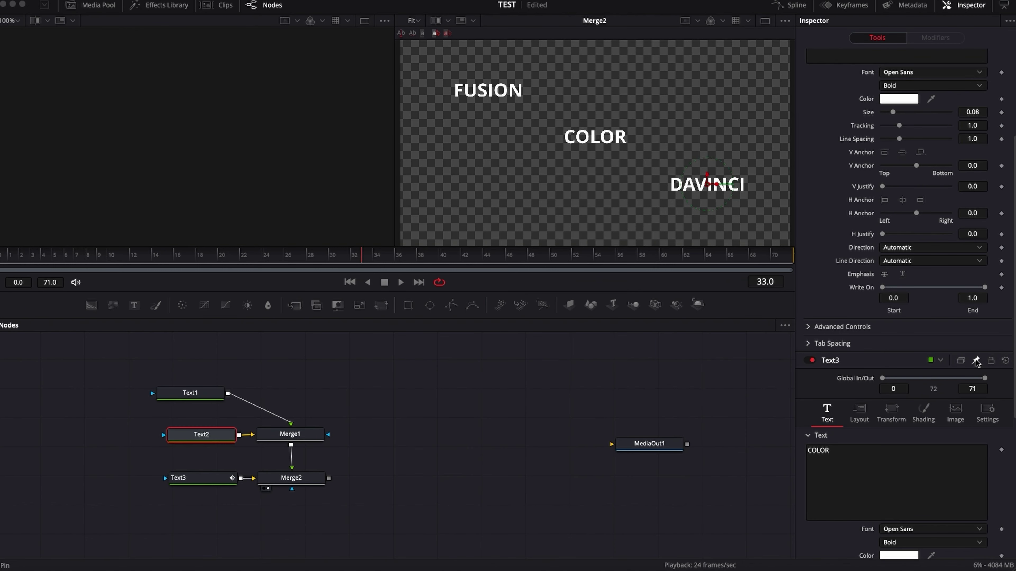
pyautogui.click(976, 361)
pyautogui.scroll(-3, 951, 428)
pyautogui.scroll(5, 945, 429)
pyautogui.scroll(1, 944, 429)
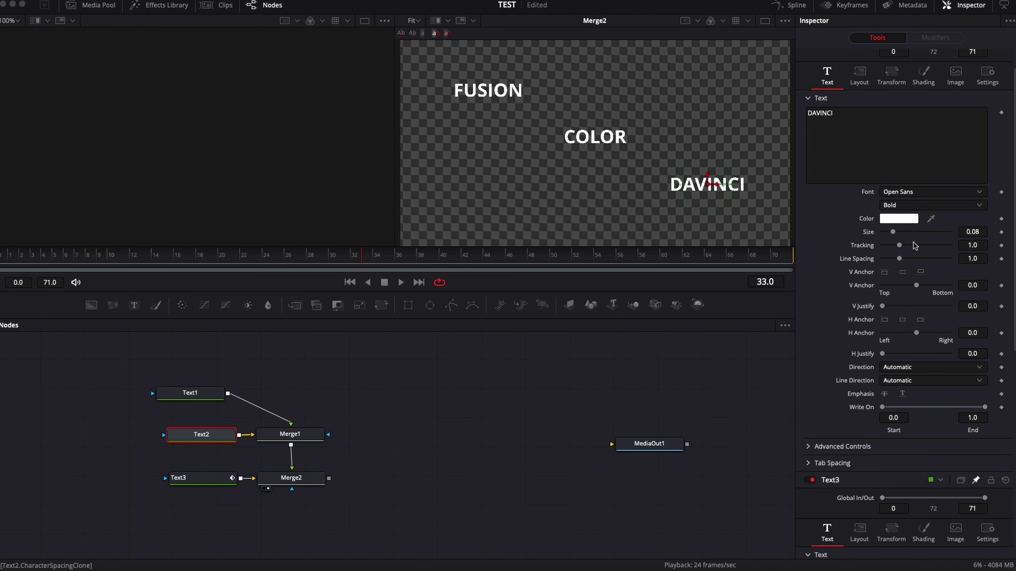
pyautogui.rightClick(868, 233)
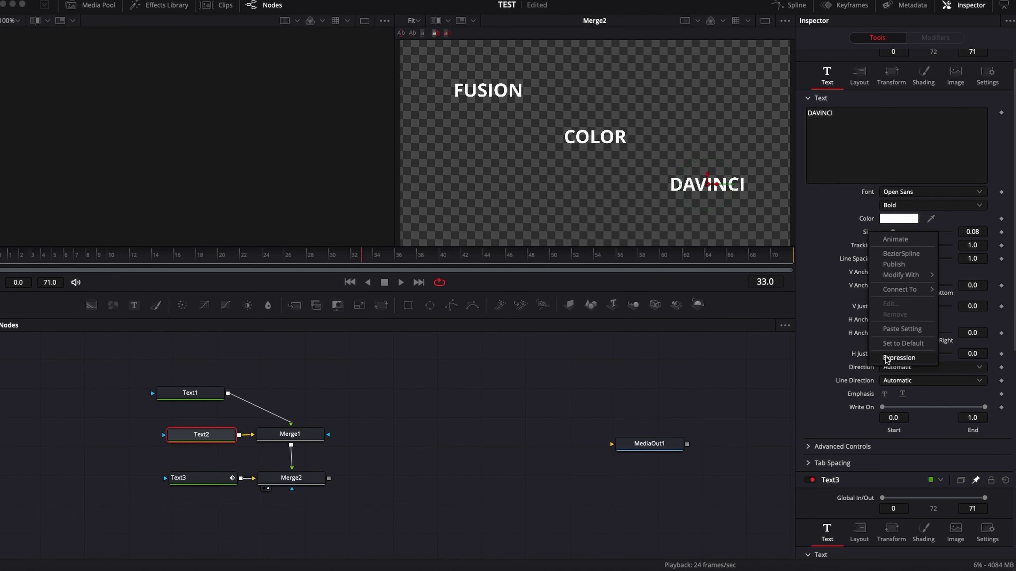
pyautogui.click(896, 361)
pyautogui.moveTo(885, 245); pyautogui.dragTo(871, 341)
pyautogui.scroll(-10, 871, 360)
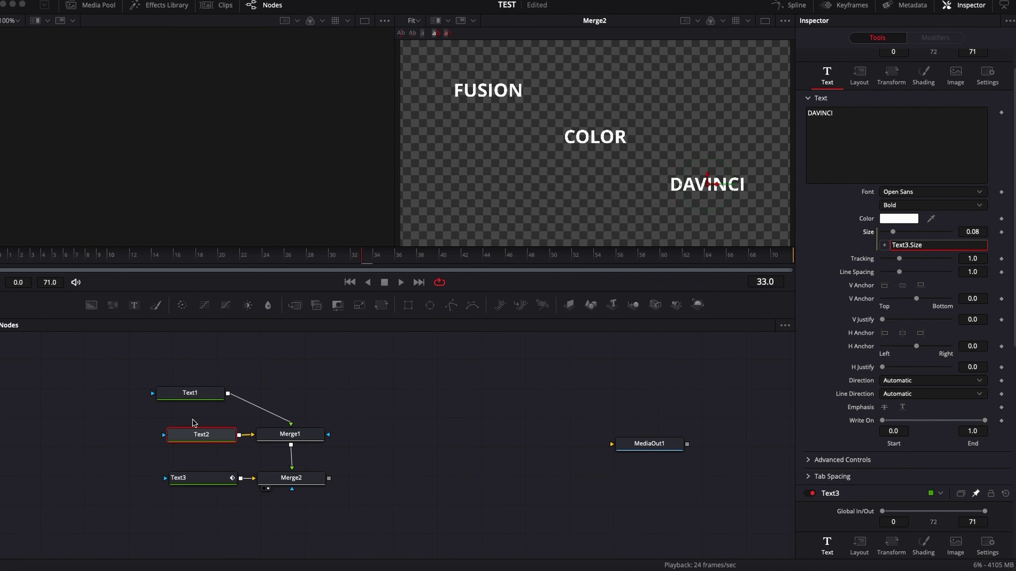
pyautogui.press('Return')
# - Rewind to frame 0 and play back to confirm DAVINCI grows with COLOR
pyautogui.click(365, 395)
pyautogui.moveTo(18, 265); pyautogui.dragTo(5, 258)
pyautogui.press('space')
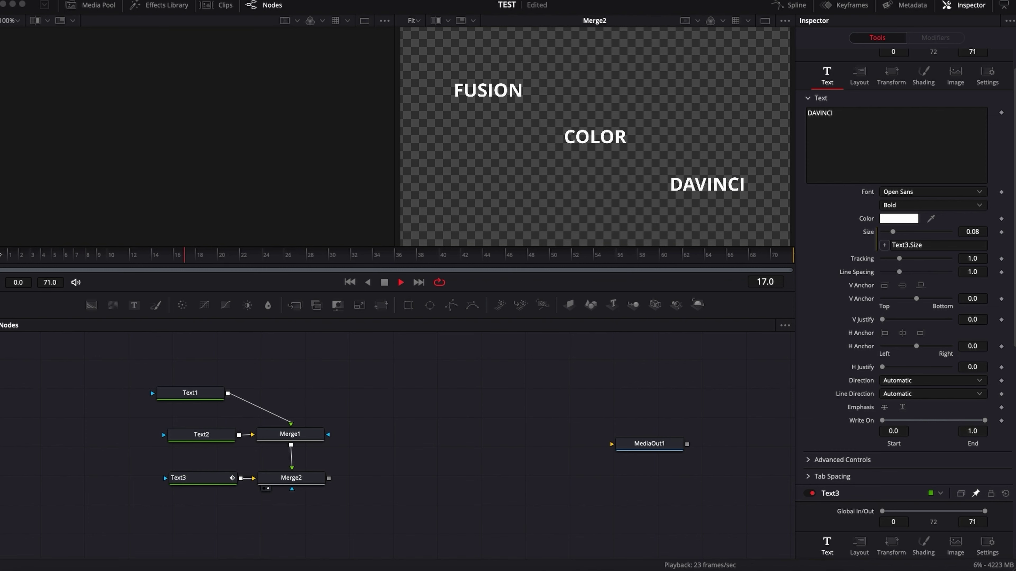
pyautogui.press('space')
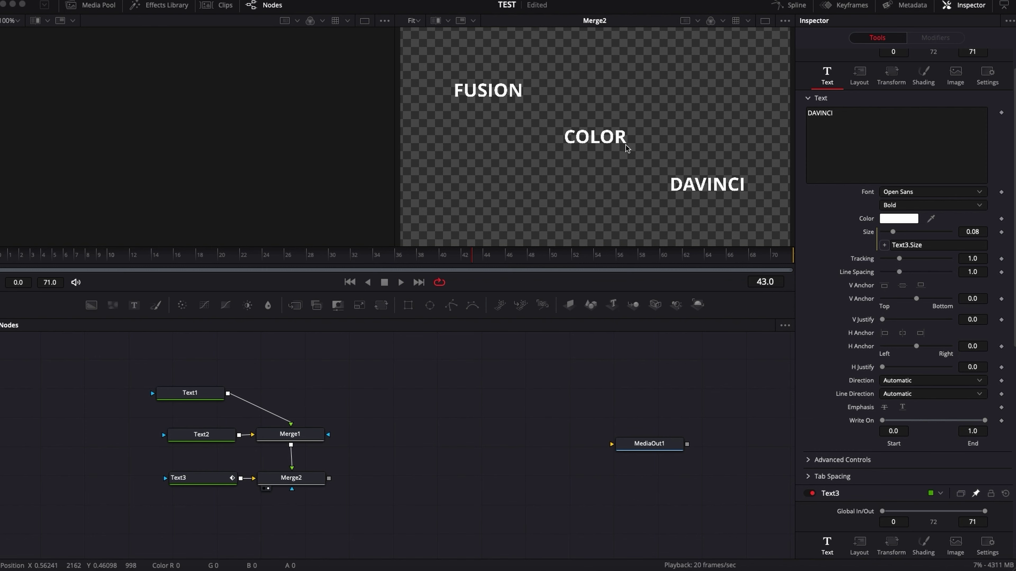
pyautogui.moveTo(36, 263); pyautogui.dragTo(8, 259)
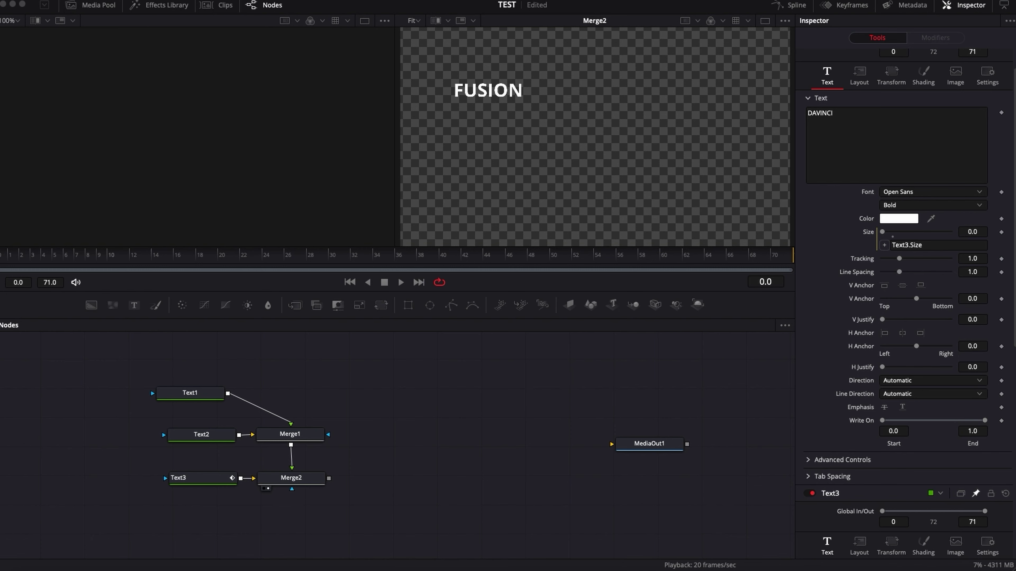
pyautogui.press('space')
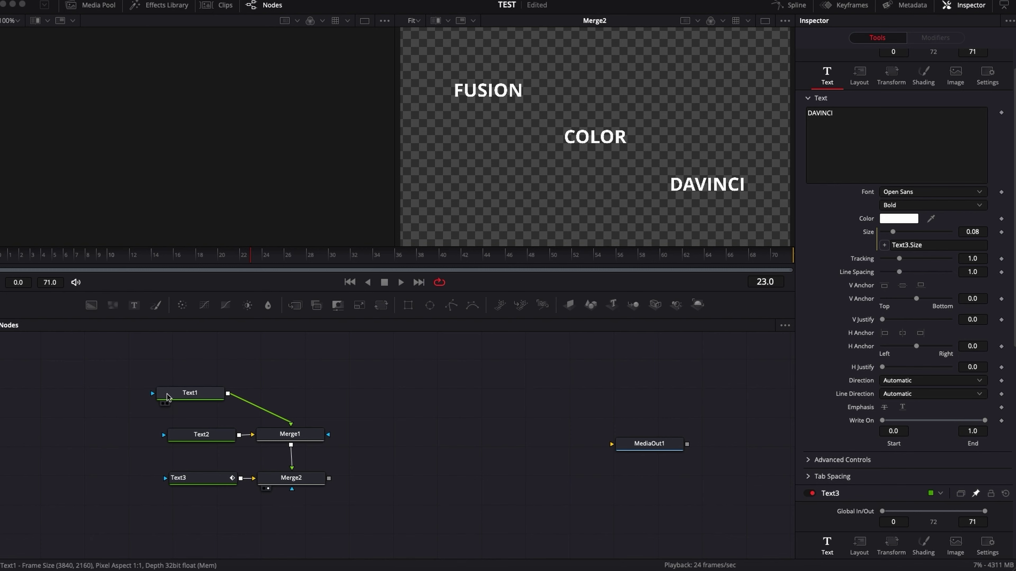
# - Save the project and link FUSION's Size to Text3.Size by expression
pyautogui.click(178, 395)
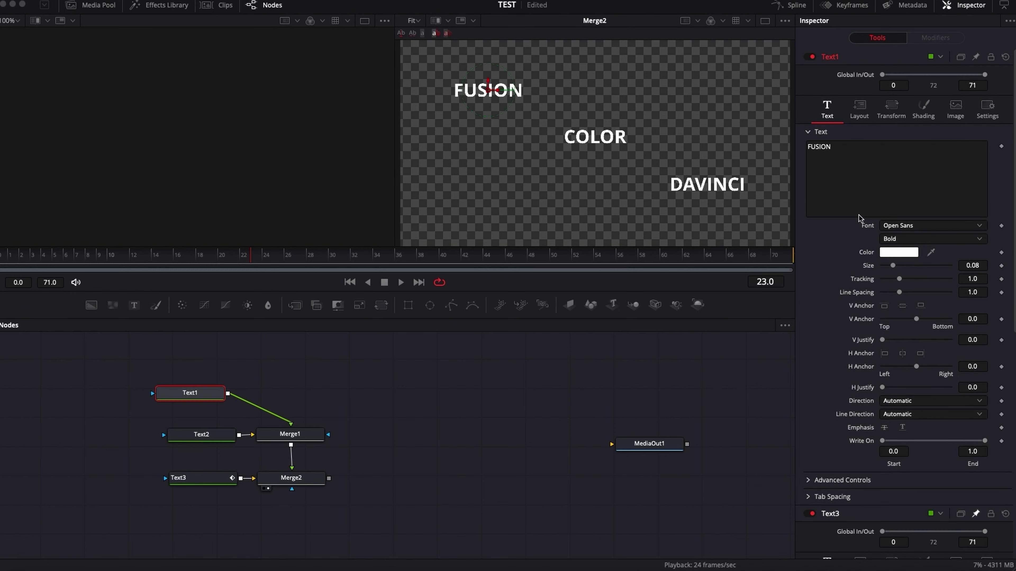
pyautogui.press('super+s')
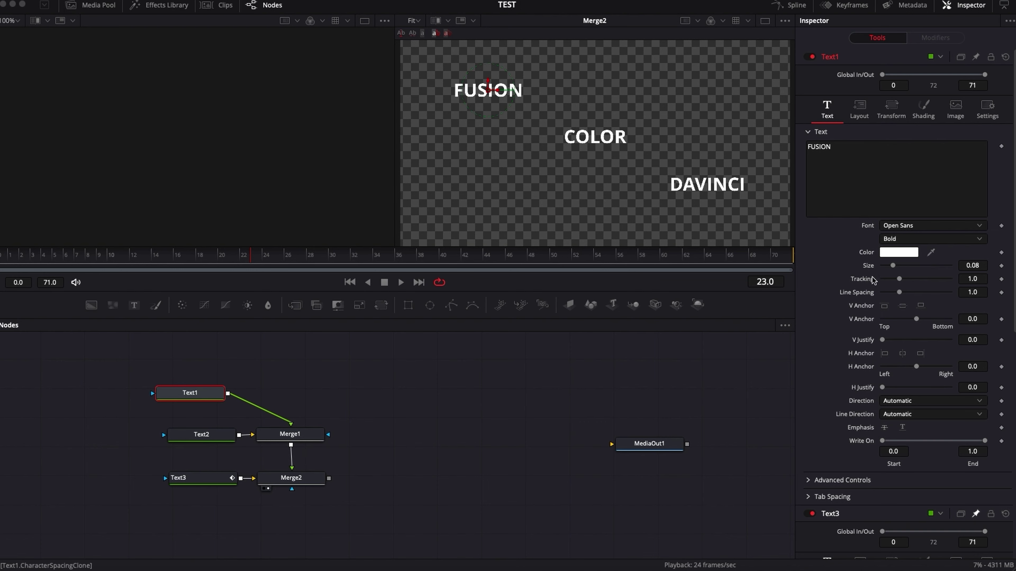
pyautogui.rightClick(871, 265)
pyautogui.click(895, 392)
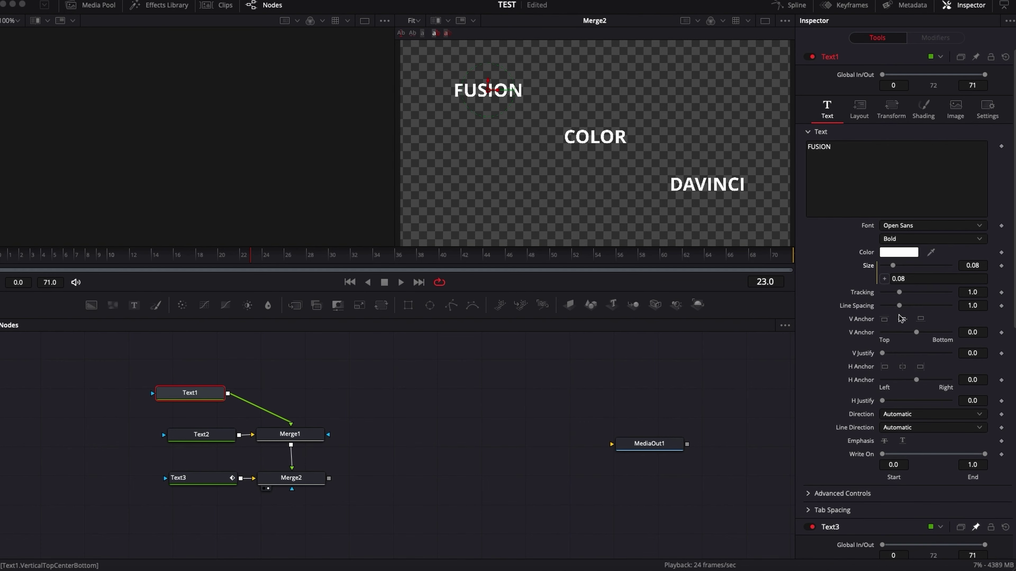
pyautogui.moveTo(884, 280); pyautogui.dragTo(868, 416)
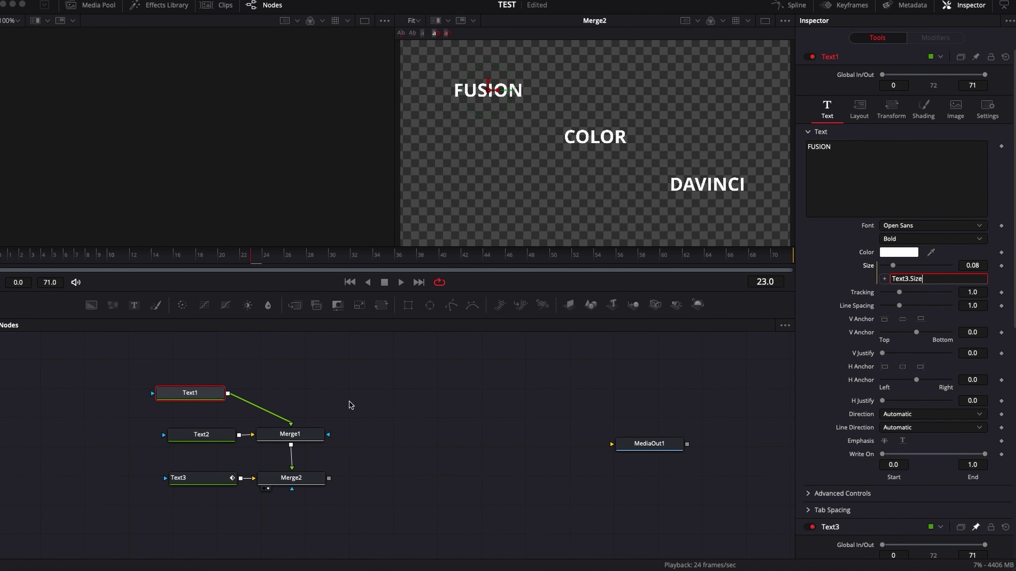
# - Rewind and play back to confirm all three words grow in together
pyautogui.click(372, 399)
pyautogui.moveTo(80, 256); pyautogui.dragTo(16, 260)
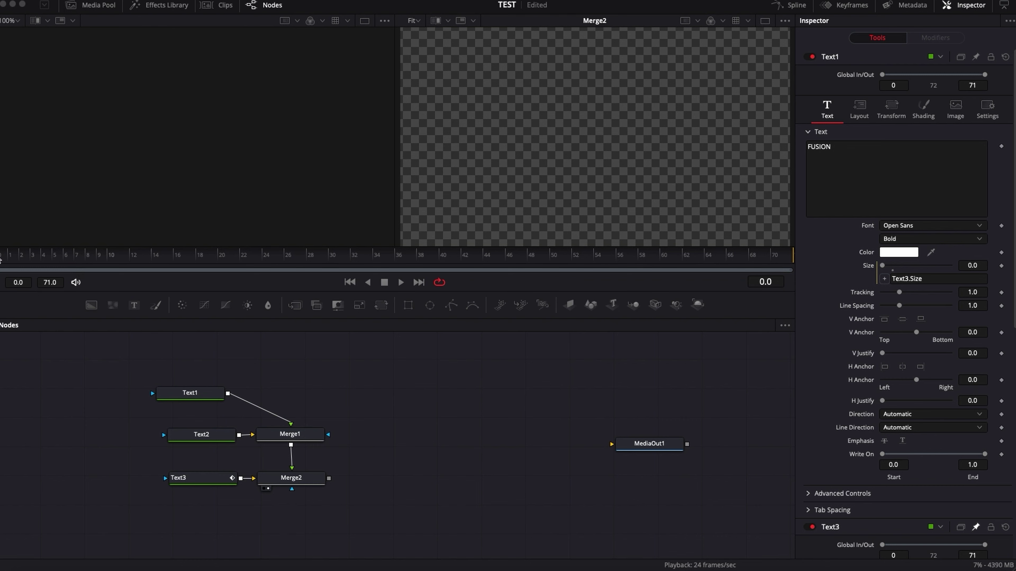
pyautogui.press('space')
pyautogui.press('space')
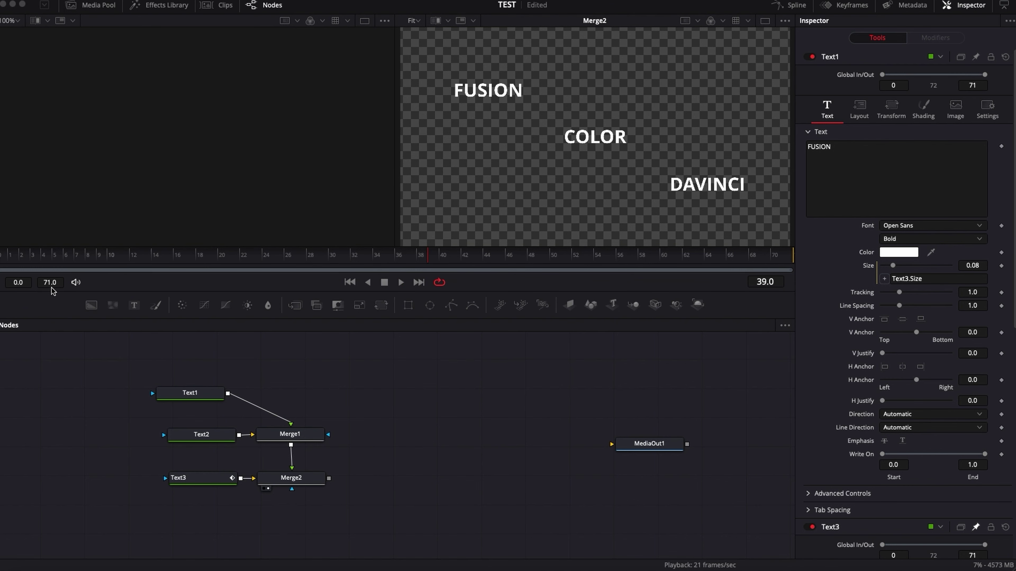
pyautogui.click(2, 260)
pyautogui.press('space')
# - Show the Spline curves, set FUSION's Line Spacing to 0.0, and add an expression to it
pyautogui.hotkey('shift', '3')
pyautogui.press('space')
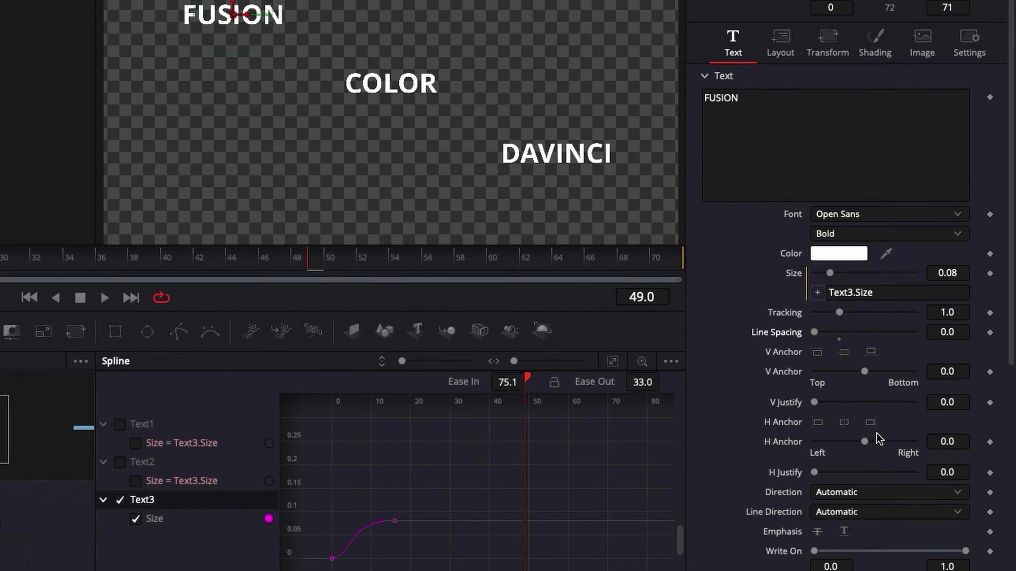
pyautogui.moveTo(899, 305); pyautogui.dragTo(882, 305)
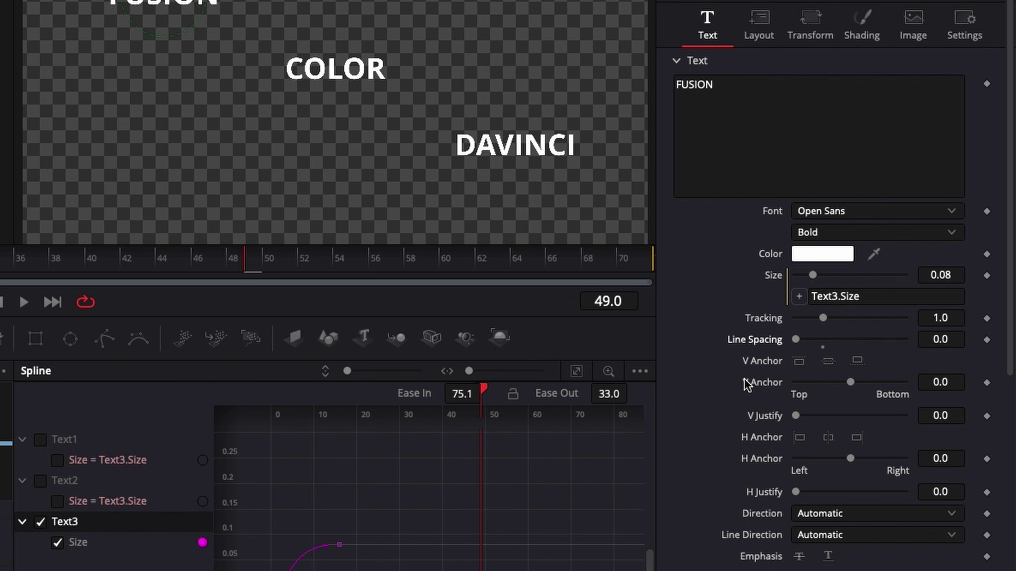
pyautogui.rightClick(755, 342)
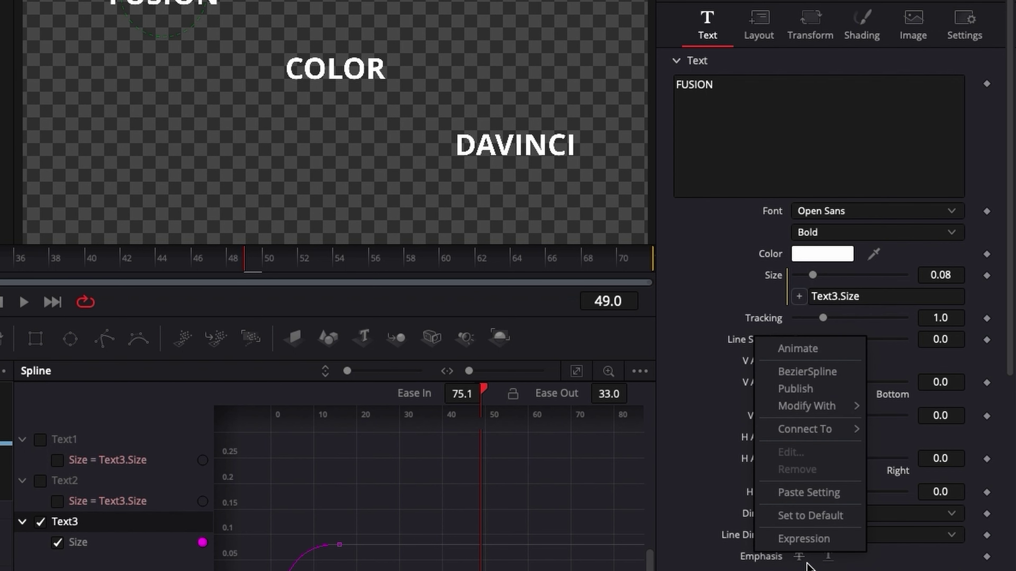
pyautogui.click(804, 539)
pyautogui.click(851, 362)
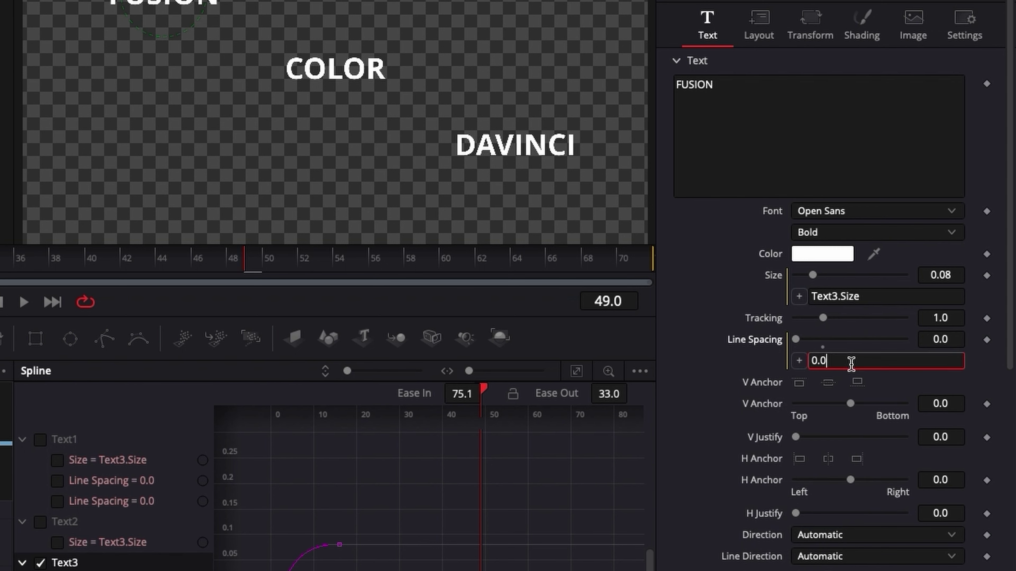